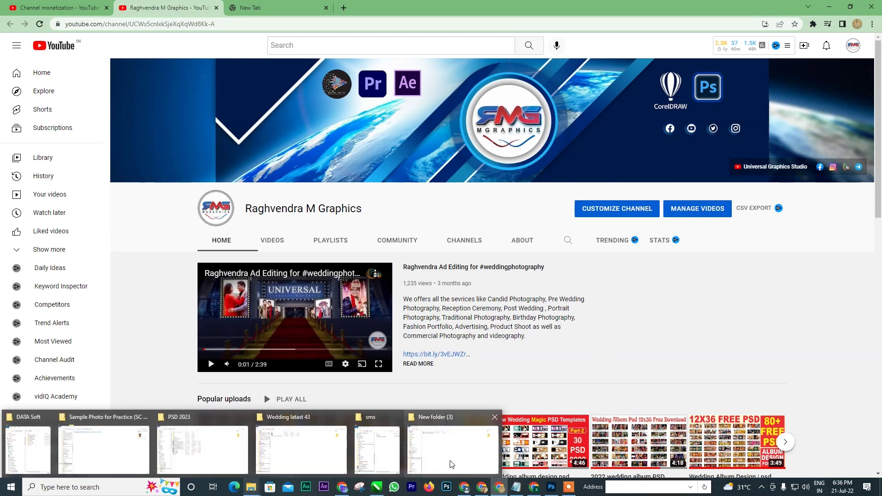
- Extract the downloaded effects archive, entering its password
{"action": "left_click", "coordinate": [453, 455]}
{"action": "left_click", "coordinate": [218, 85]}
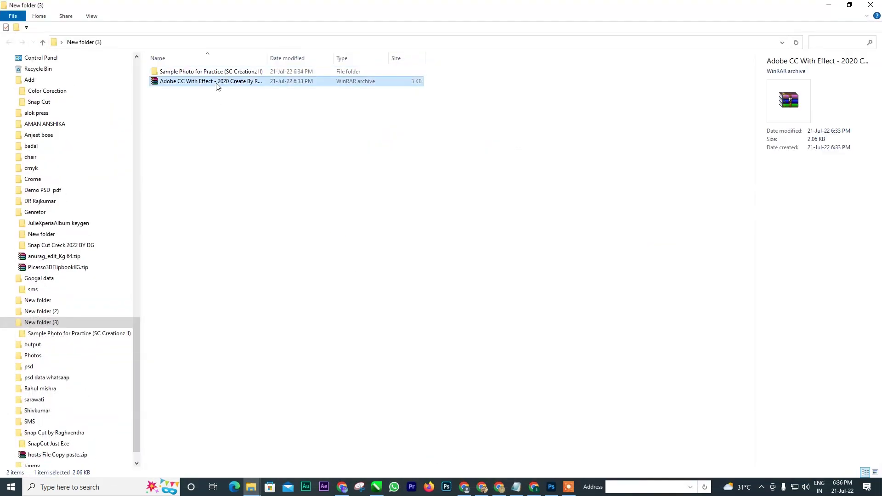
{"action": "right_click", "coordinate": [214, 79]}
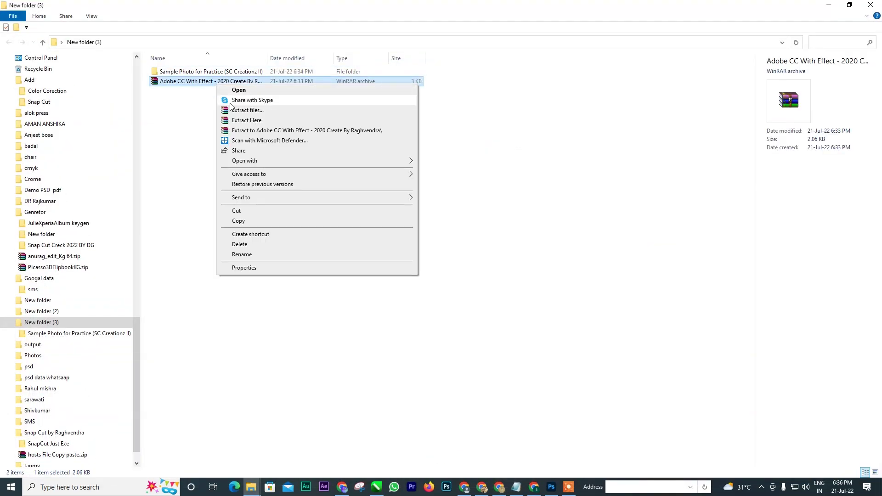
{"action": "left_click", "coordinate": [255, 111]}
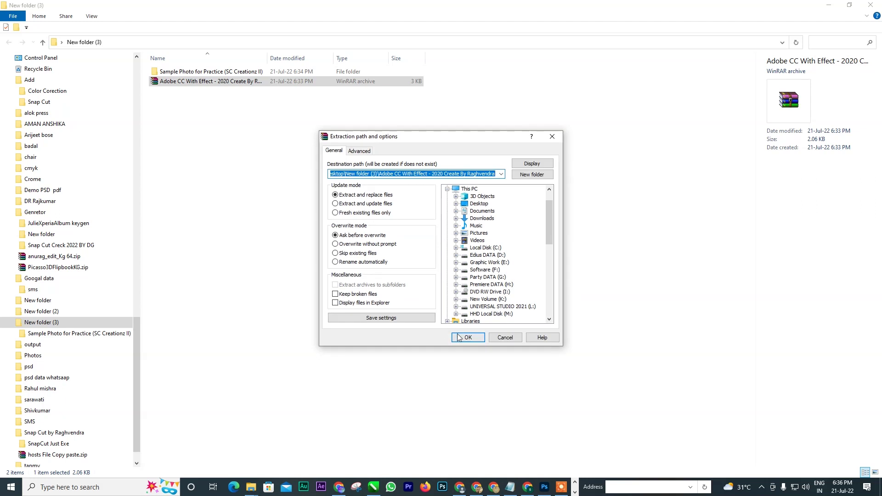
{"action": "left_click", "coordinate": [464, 336]}
{"action": "key", "text": "ctrl+v"}
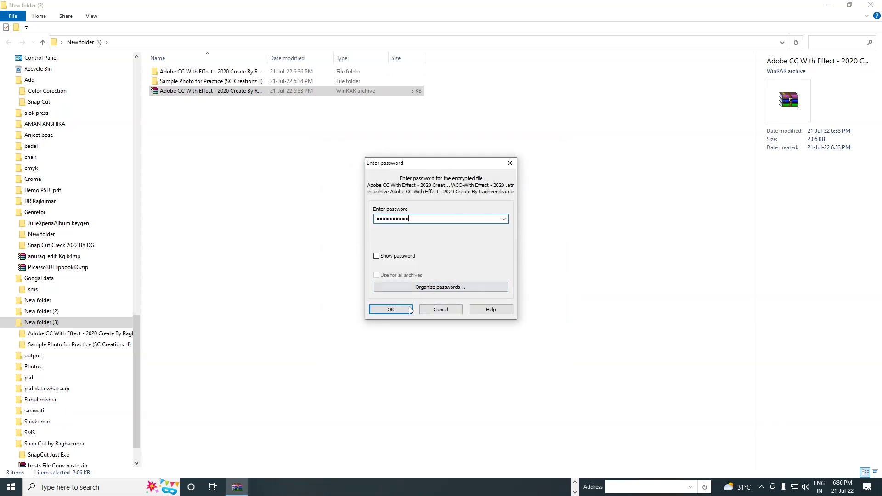
{"action": "left_click", "coordinate": [410, 310]}
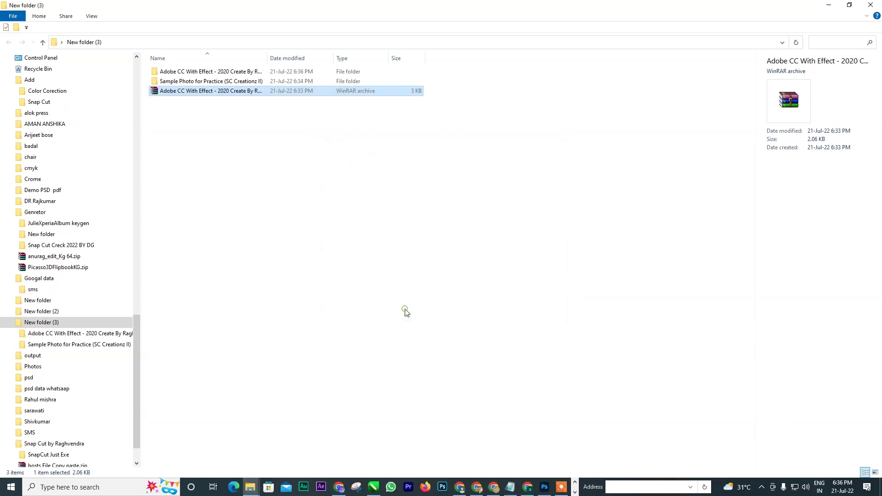
- Open the extracted folders down to ACC-With Effect - 2020.atn and switch to Photoshop
{"action": "double_click", "coordinate": [230, 74]}
{"action": "double_click", "coordinate": [231, 74]}
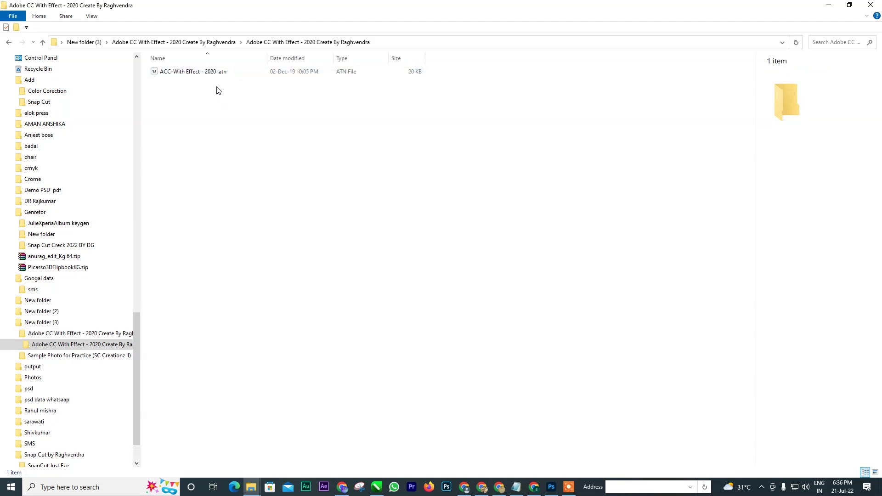
{"action": "left_click", "coordinate": [552, 487]}
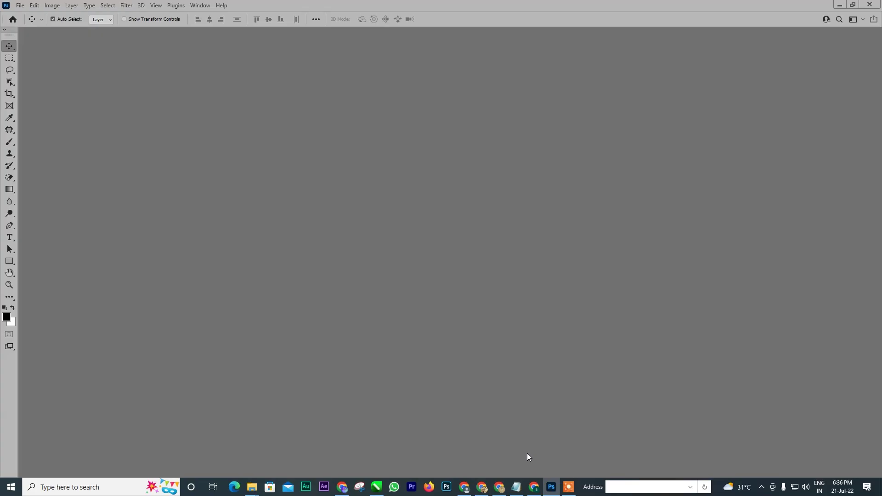
- Show the Actions panel and clear all loaded actions
{"action": "left_click", "coordinate": [200, 5]}
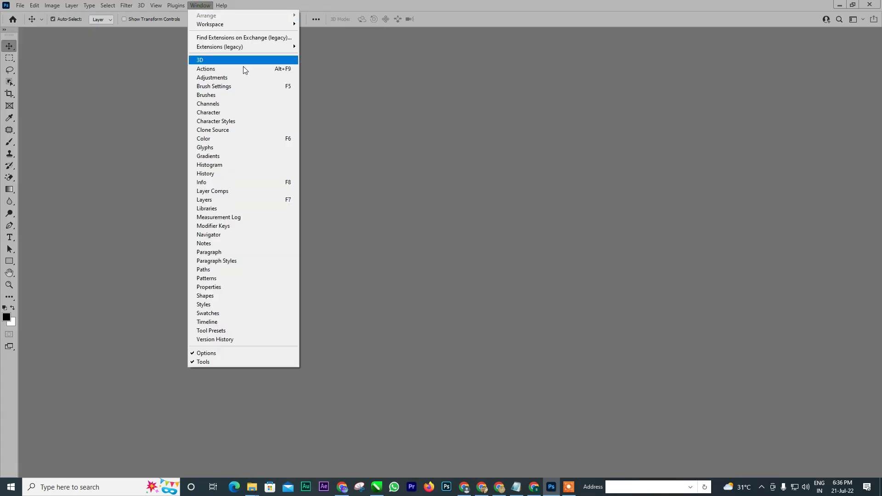
{"action": "left_click", "coordinate": [234, 69]}
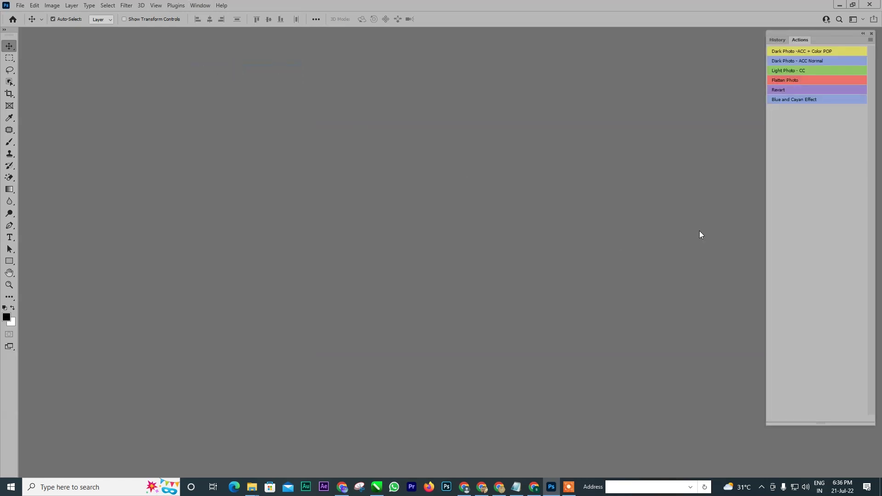
{"action": "left_click", "coordinate": [870, 41]}
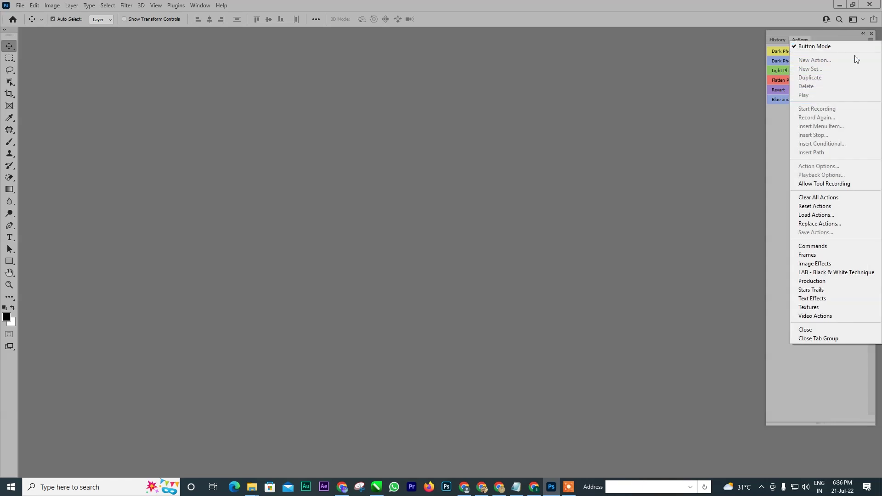
{"action": "left_click", "coordinate": [820, 198]}
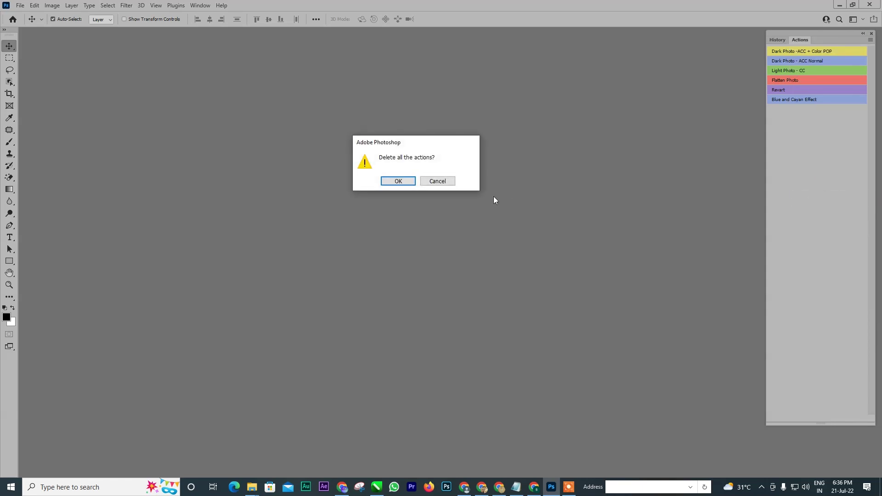
{"action": "left_click", "coordinate": [398, 181]}
- Load the ACC-With Effect - 2020.atn action set into the Actions panel
{"action": "left_click", "coordinate": [872, 40]}
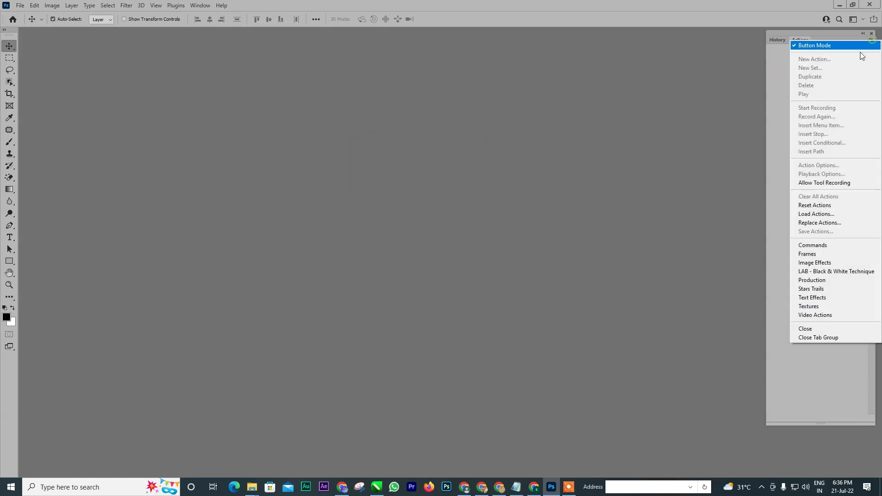
{"action": "left_click", "coordinate": [826, 214]}
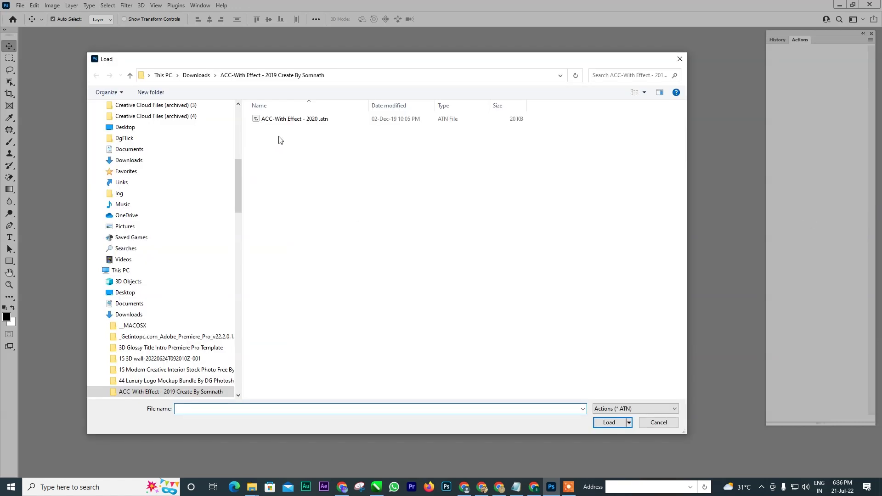
{"action": "left_click", "coordinate": [286, 119]}
{"action": "left_click", "coordinate": [609, 422]}
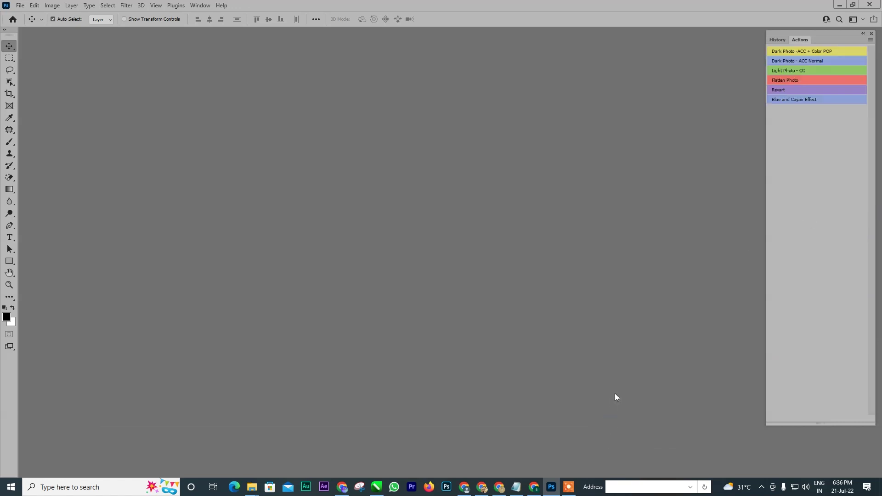
{"action": "left_click_drag", "start_coordinate": [830, 34], "coordinate": [821, 37]}
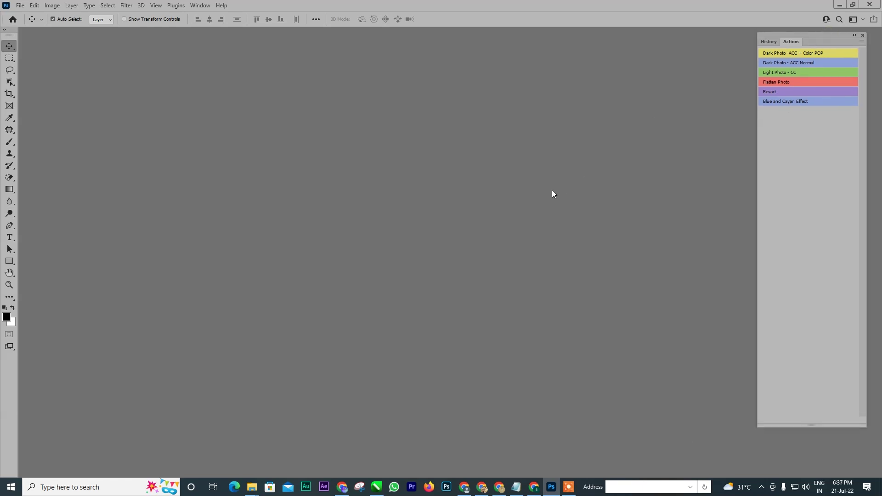
- Open the couple photo (22).JPG from Sample Photo for Practice and run Blue and Cayan Effect
{"action": "double_click", "coordinate": [529, 241]}
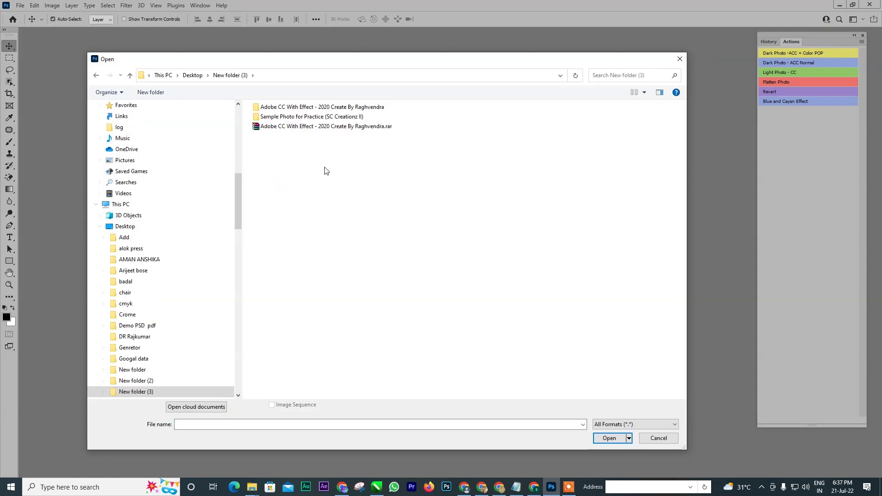
{"action": "double_click", "coordinate": [334, 117]}
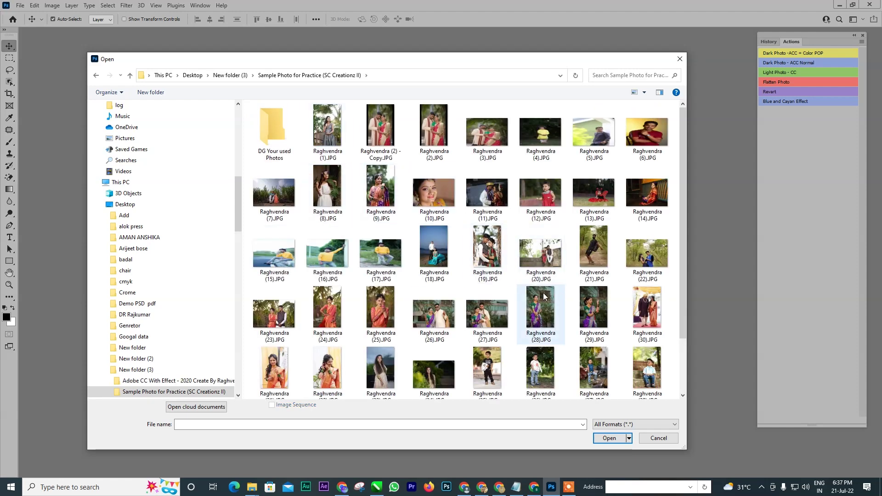
{"action": "left_click", "coordinate": [545, 309]}
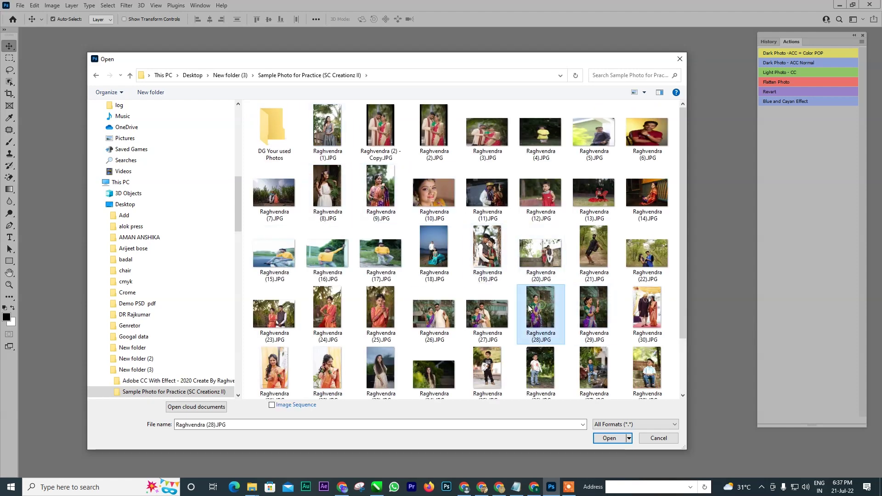
{"action": "left_click", "coordinate": [647, 253]}
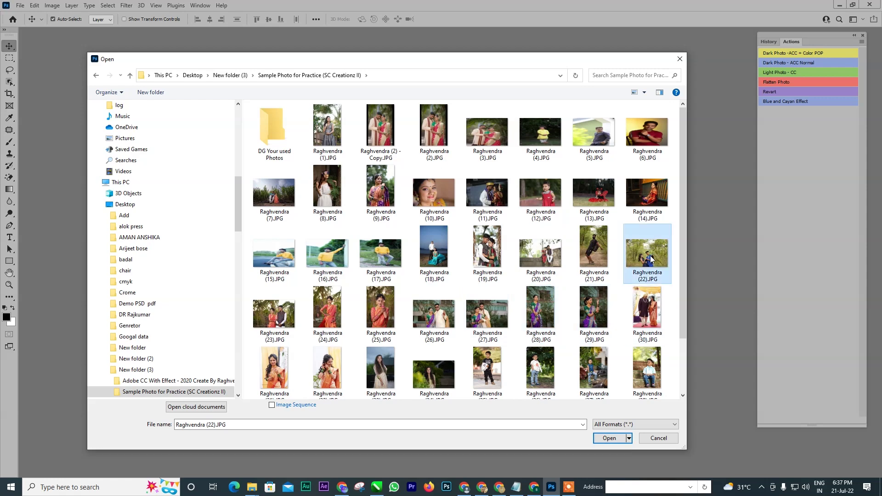
{"action": "left_click", "coordinate": [609, 438]}
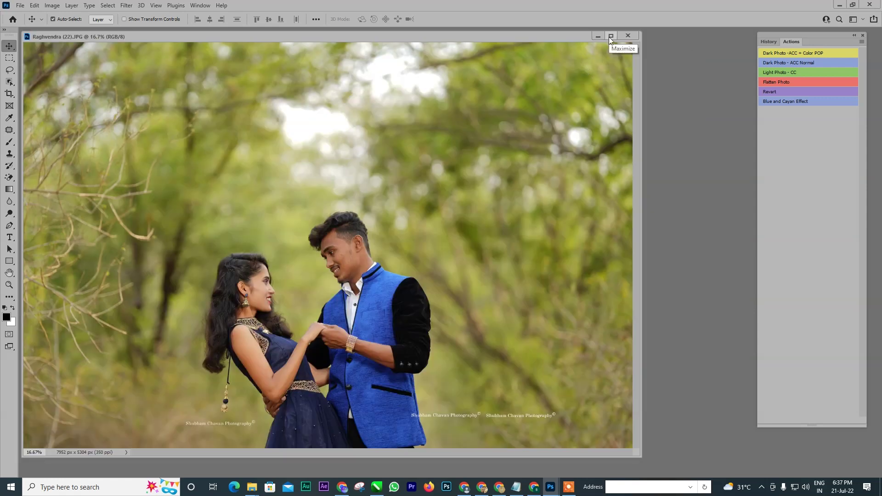
{"action": "left_click_drag", "start_coordinate": [581, 39], "coordinate": [600, 46]}
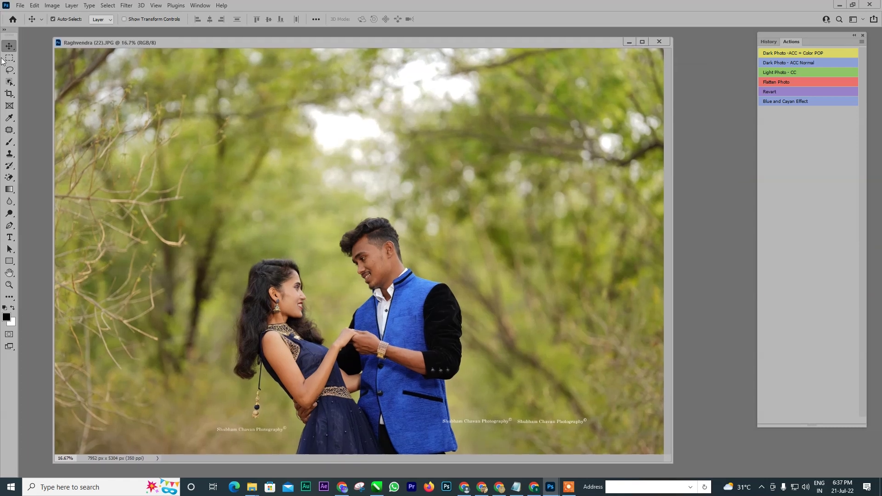
{"action": "left_click", "coordinate": [785, 100]}
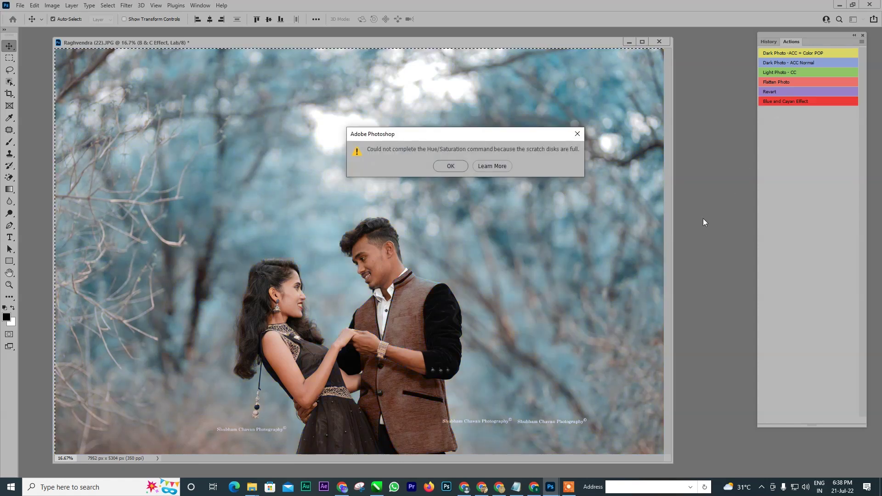
- Dismiss the scratch-disk error and close the teal-graded couple photo without saving
{"action": "left_click", "coordinate": [451, 167]}
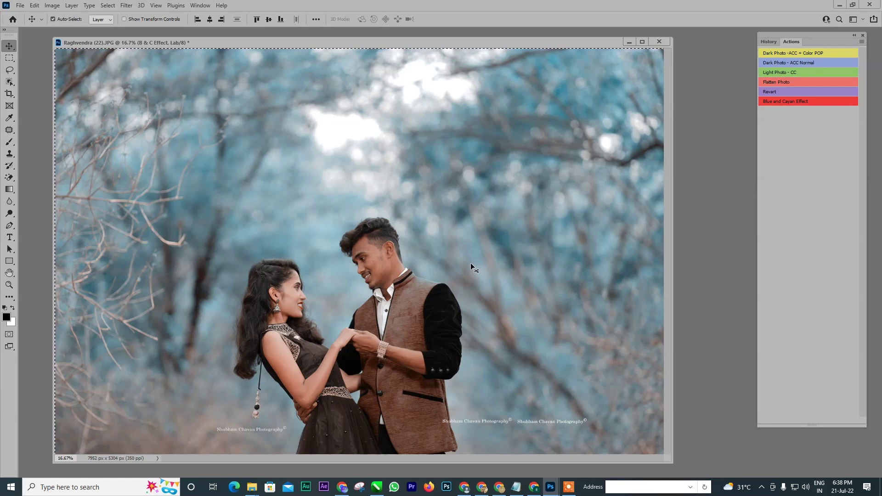
{"action": "key", "text": "ctrl"}
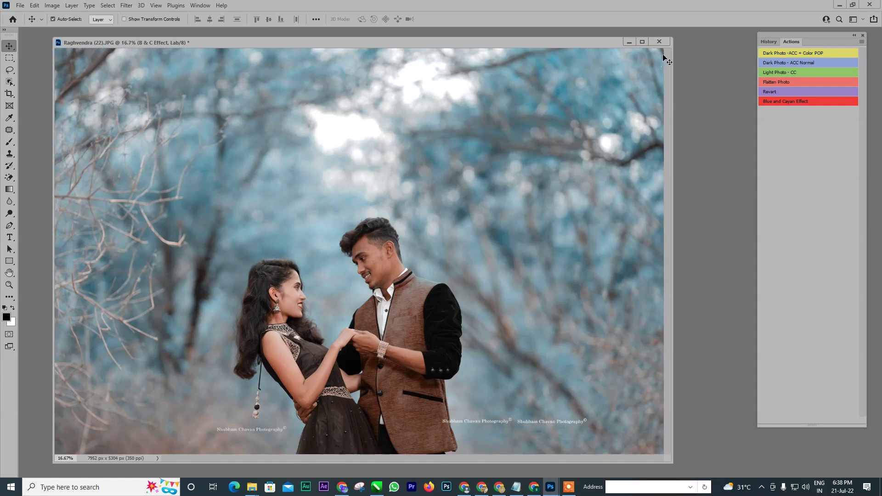
{"action": "left_click", "coordinate": [660, 42]}
{"action": "left_click", "coordinate": [450, 183]}
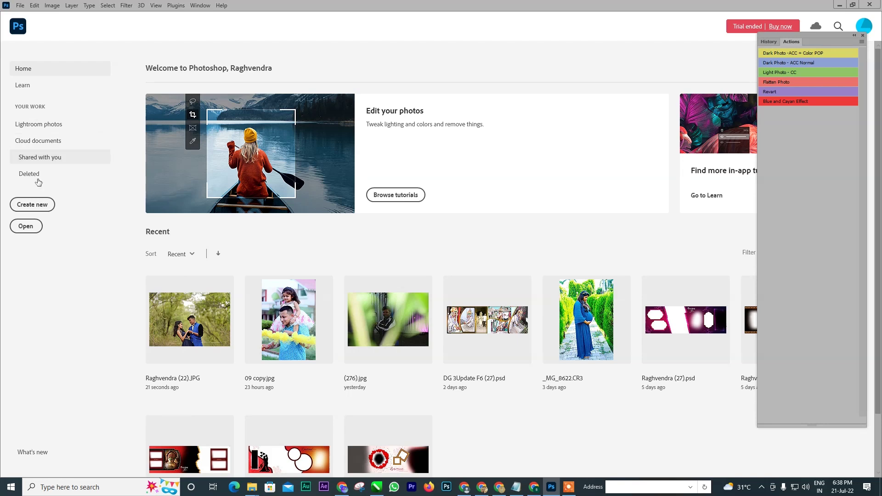
- Open the saree portrait photo (28).JPG and cancel the Layer Style opacity change
{"action": "left_click", "coordinate": [26, 227]}
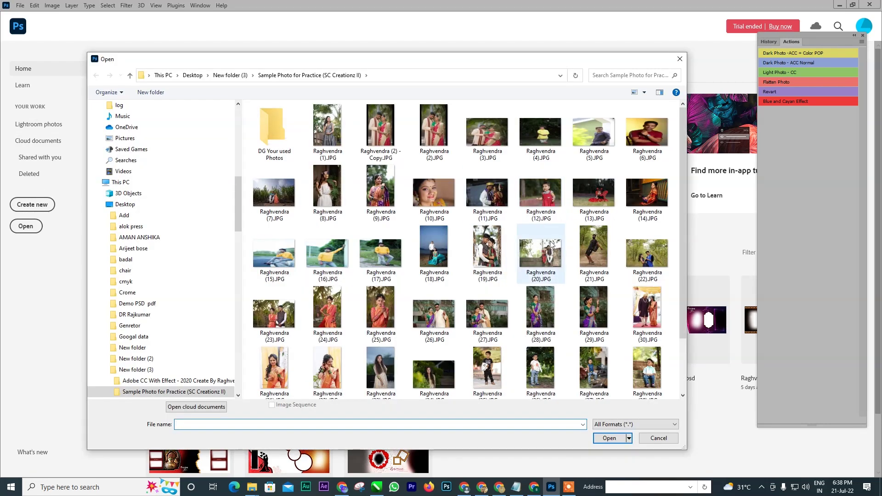
{"action": "double_click", "coordinate": [551, 336]}
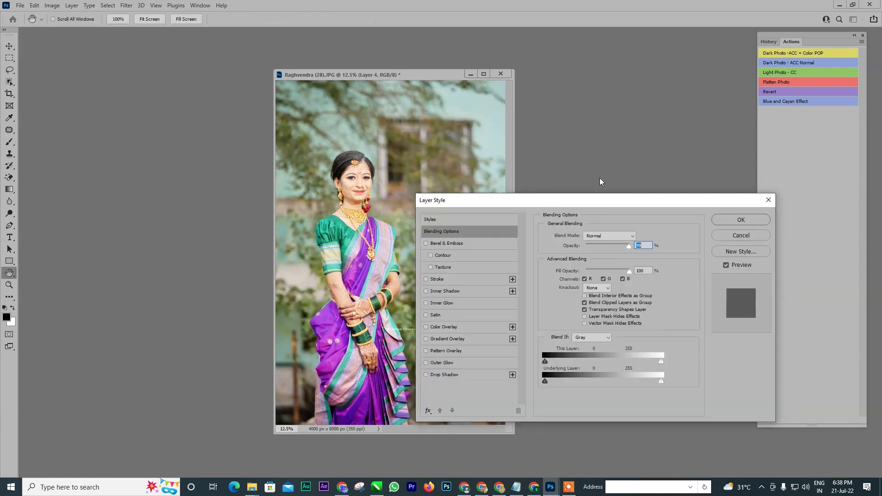
{"action": "left_click_drag", "start_coordinate": [621, 205], "coordinate": [598, 206]}
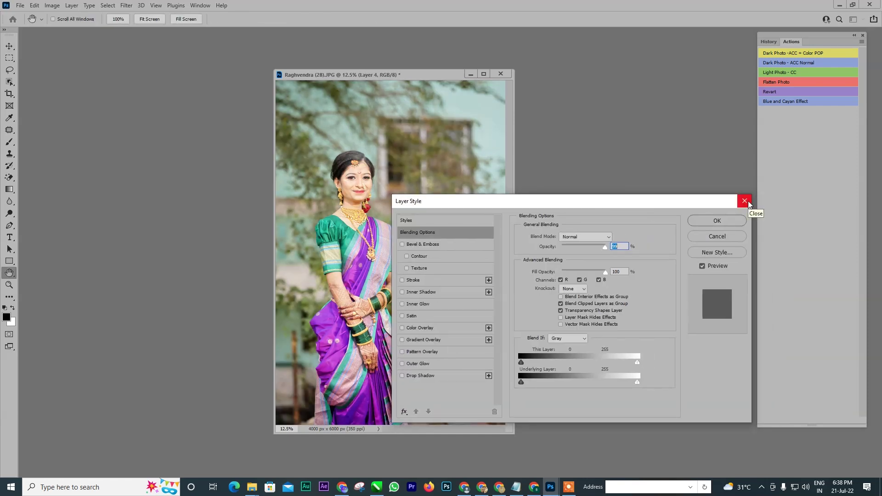
{"action": "mouse_move", "coordinate": [604, 247]}
{"action": "left_mouse_down"}
{"action": "mouse_move", "coordinate": [588, 248]}
{"action": "mouse_move", "coordinate": [599, 275]}
{"action": "left_mouse_up"}
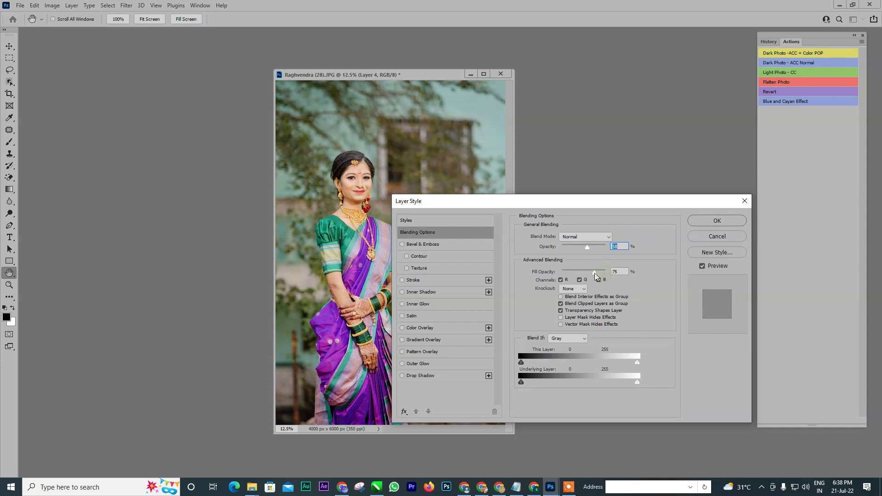
{"action": "left_click", "coordinate": [710, 239]}
- Close the previous saree portrait at the save prompt
{"action": "left_click", "coordinate": [501, 74]}
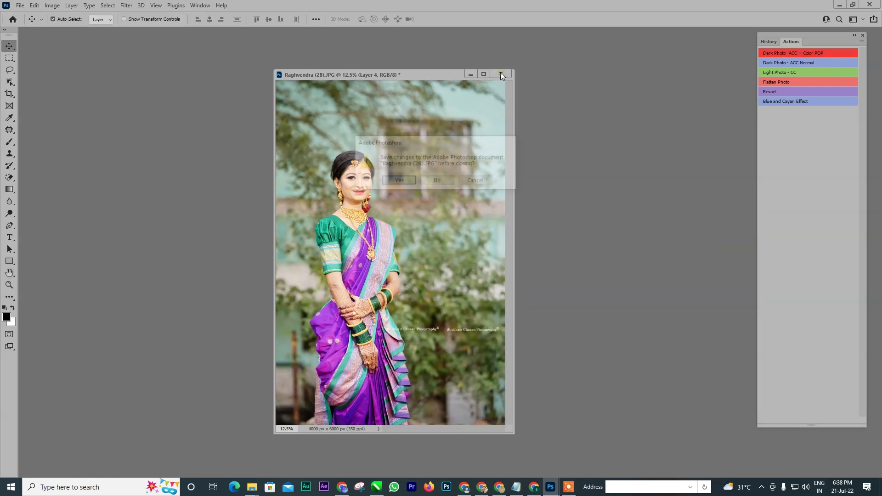
{"action": "left_click", "coordinate": [448, 178]}
{"action": "left_click_drag", "start_coordinate": [317, 194], "coordinate": [218, 215]}
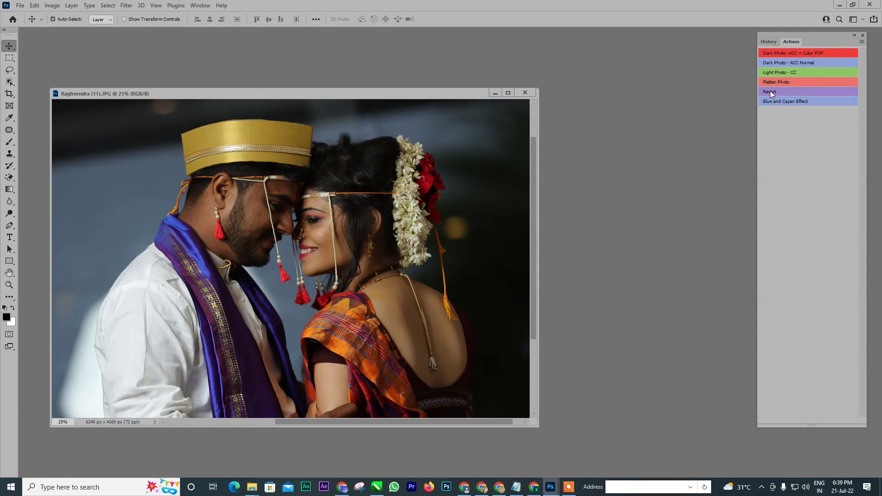
- Apply Dark Photo - ACC Normal, dismiss the scratch-disk warning, then run Revart
{"action": "left_click", "coordinate": [779, 62]}
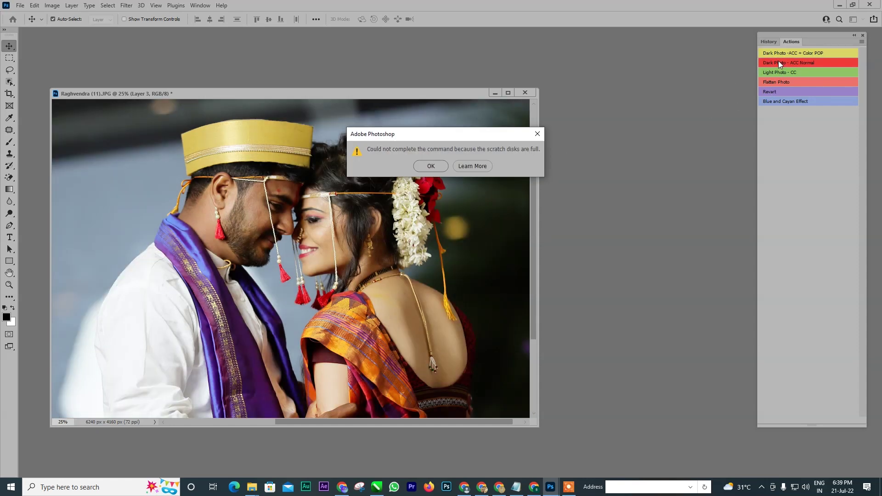
{"action": "left_click_drag", "start_coordinate": [499, 137], "coordinate": [667, 162]}
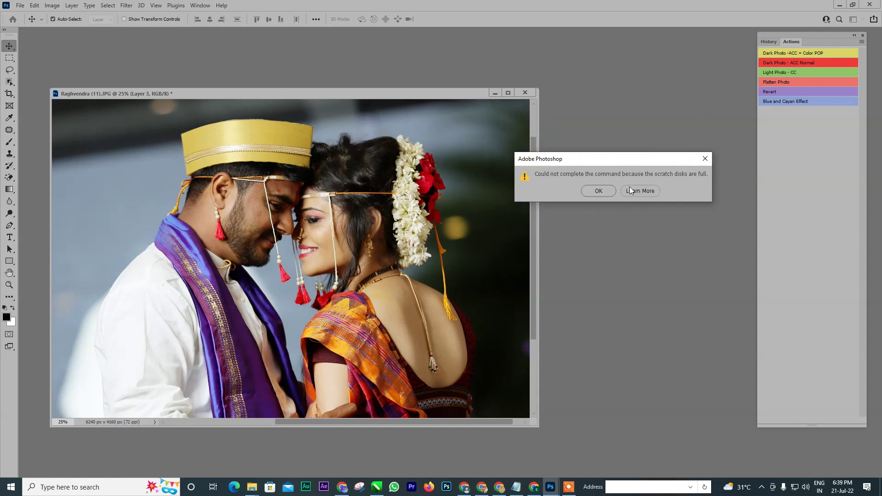
{"action": "left_click", "coordinate": [601, 193]}
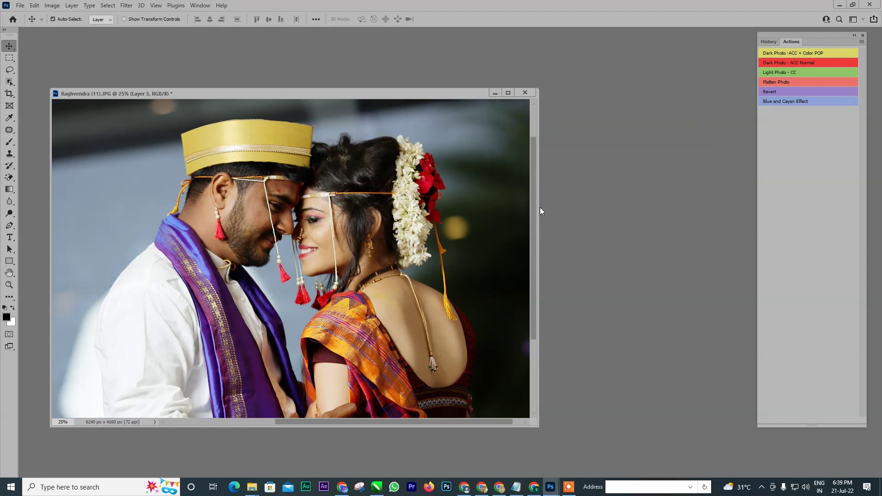
{"action": "mouse_move", "coordinate": [533, 206]}
{"action": "left_mouse_down"}
{"action": "mouse_move", "coordinate": [528, 281]}
{"action": "mouse_move", "coordinate": [528, 184]}
{"action": "mouse_move", "coordinate": [532, 199]}
{"action": "left_mouse_up"}
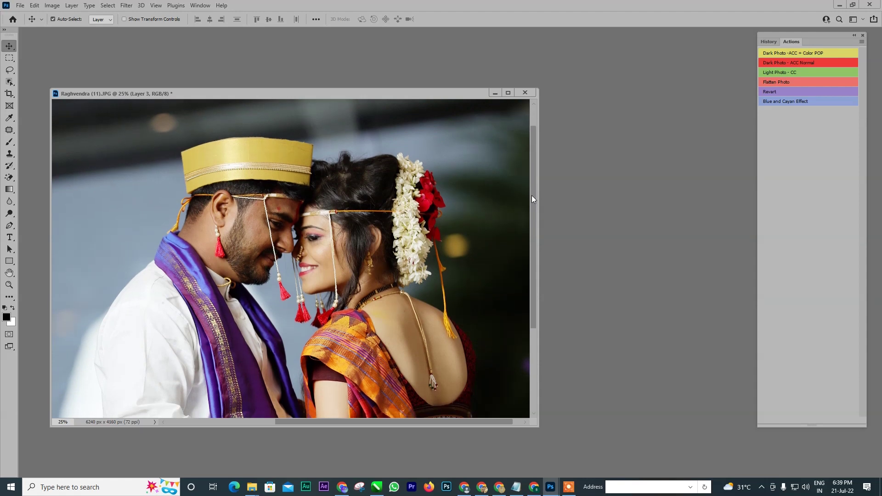
{"action": "left_click", "coordinate": [771, 92]}
- Grade the grey-gown portrait with Blue and Cayan Effect, dismissing warnings, then start closing it
{"action": "left_click", "coordinate": [605, 192]}
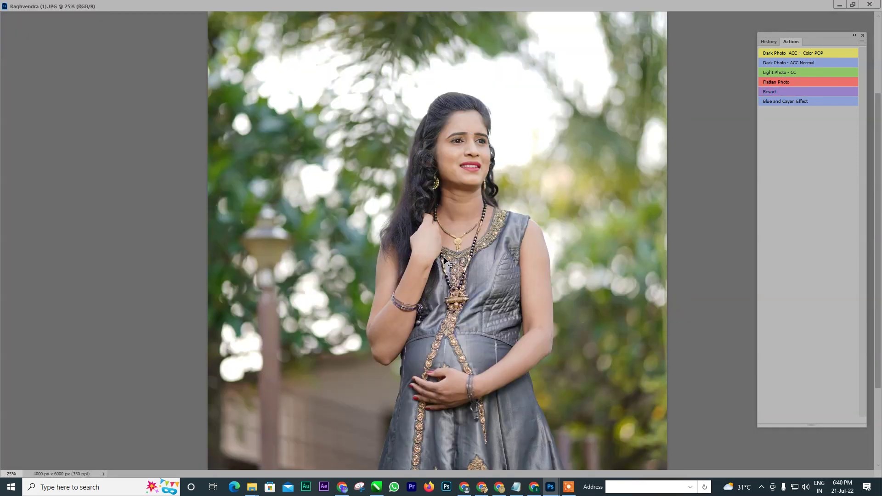
{"action": "left_click", "coordinate": [778, 103]}
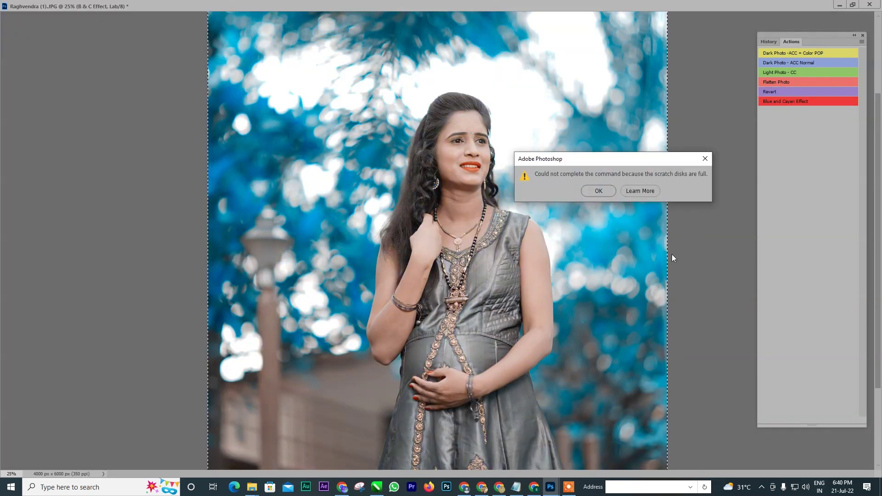
{"action": "left_click_drag", "start_coordinate": [587, 160], "coordinate": [631, 211]}
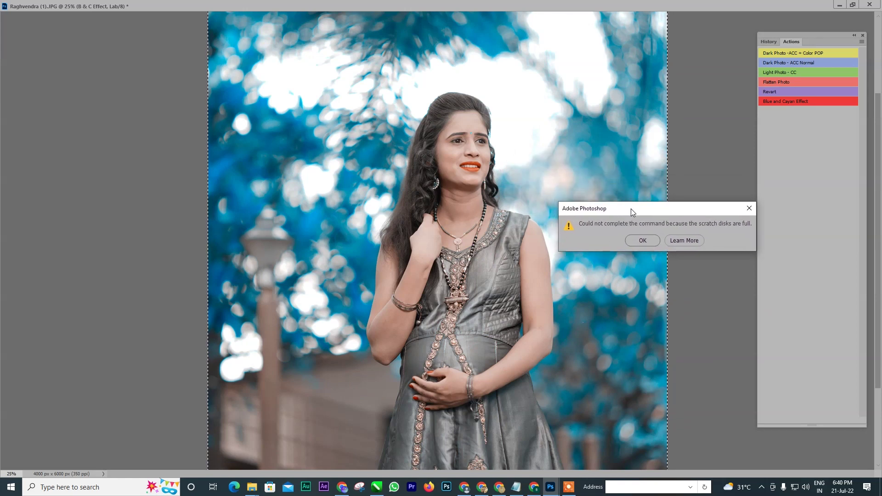
{"action": "left_click", "coordinate": [642, 242]}
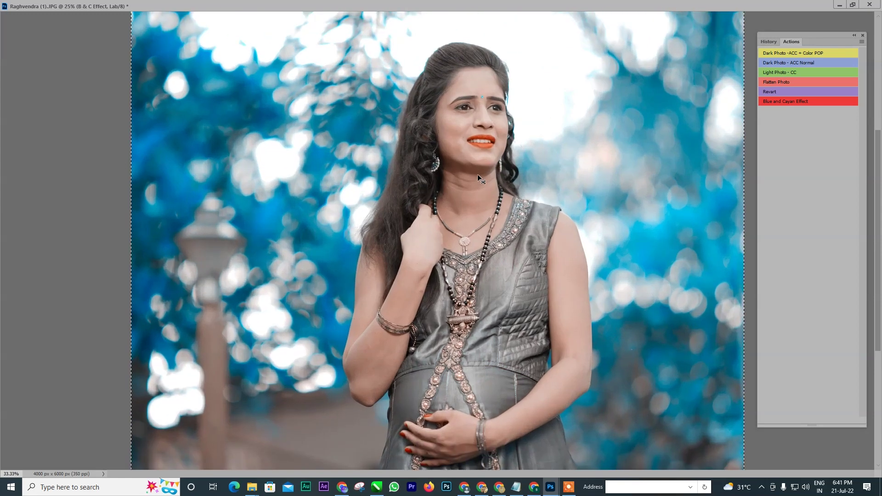
{"action": "key", "text": "ctrl+plus"}
{"action": "key", "text": "ctrl+minus"}
{"action": "key", "text": "ctrl+minus"}
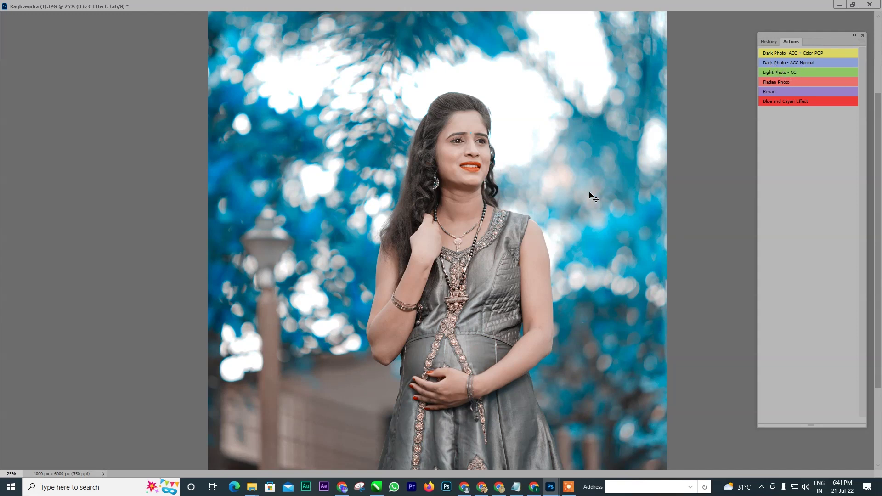
{"action": "key", "text": "ctrl+w"}
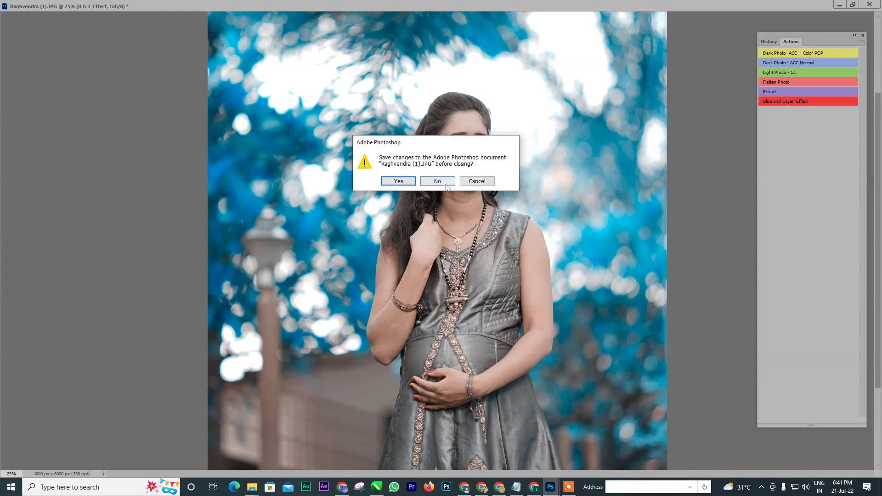
- Cancel the close, run Revart to restore original colours, and shift the Actions panel left
{"action": "left_click", "coordinate": [477, 181]}
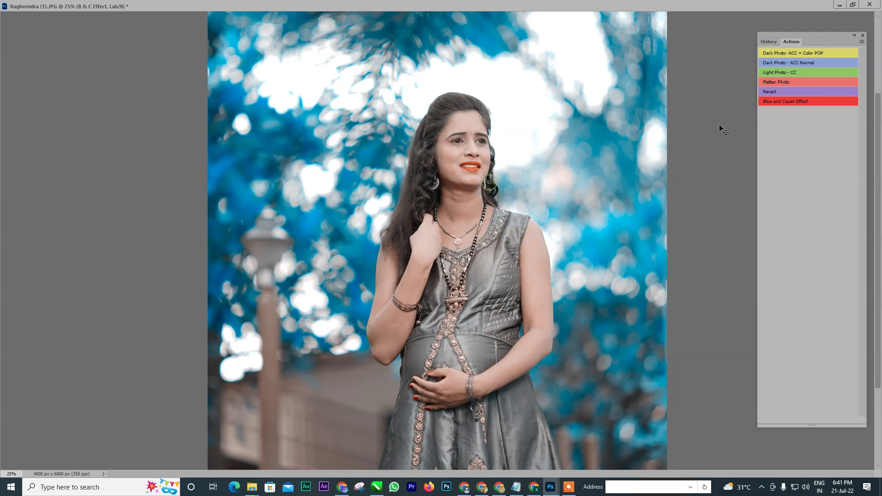
{"action": "left_click", "coordinate": [765, 92]}
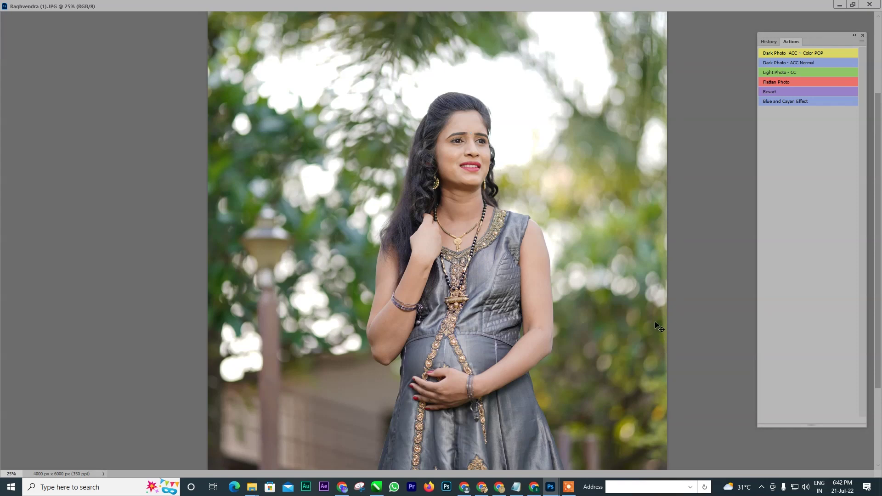
{"action": "mouse_move", "coordinate": [818, 34]}
{"action": "left_mouse_down"}
{"action": "mouse_move", "coordinate": [769, 45]}
{"action": "mouse_move", "coordinate": [784, 45]}
{"action": "left_mouse_up"}
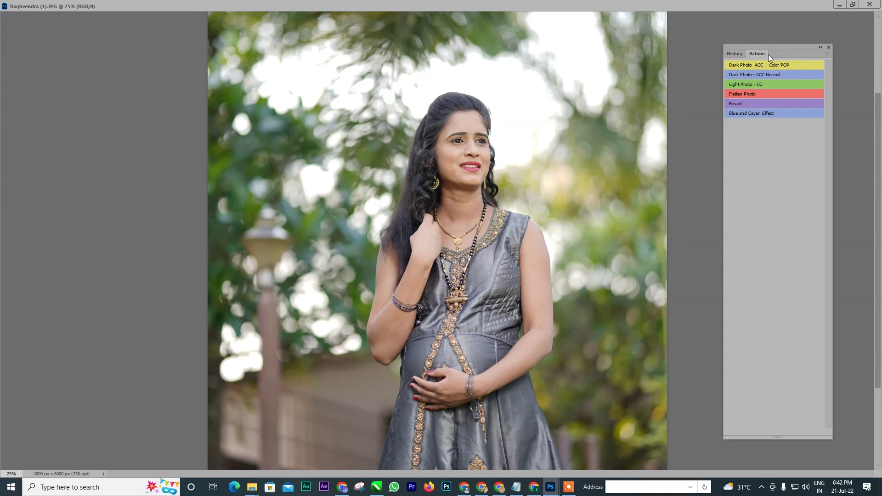
{"action": "left_click_drag", "start_coordinate": [788, 47], "coordinate": [777, 46]}
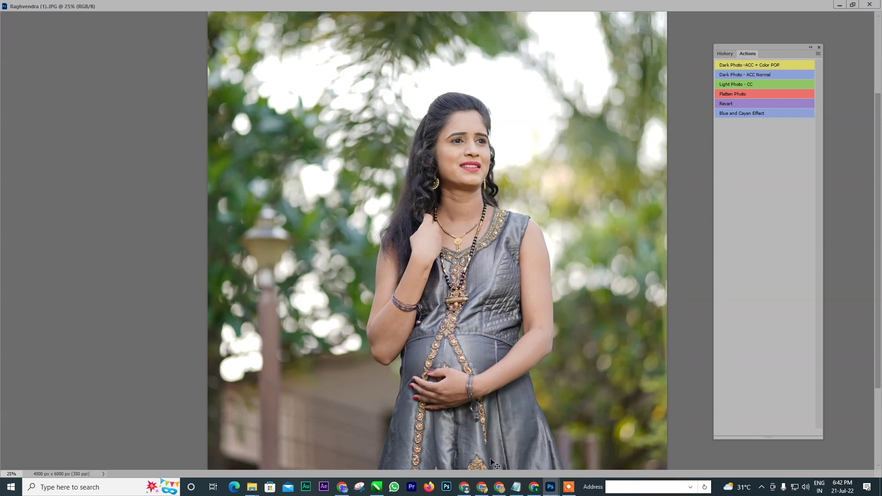
{"action": "left_click", "coordinate": [500, 490]}
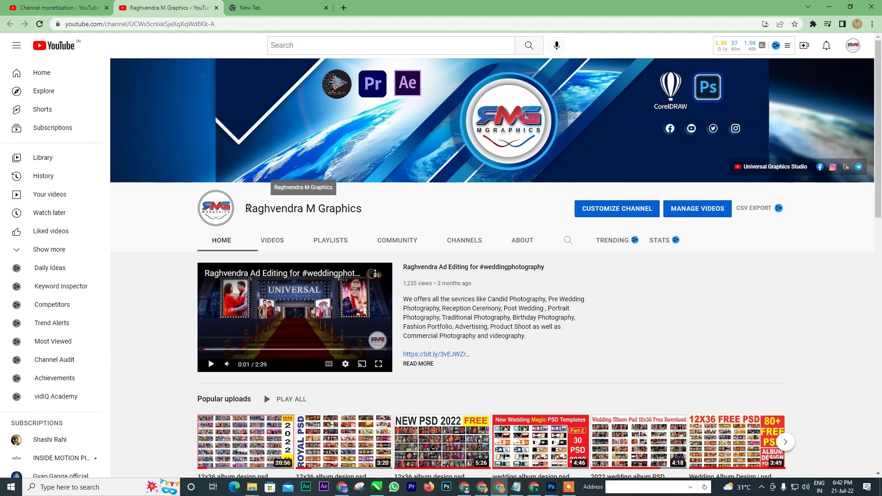
{"action": "left_click_drag", "start_coordinate": [246, 209], "coordinate": [302, 210]}
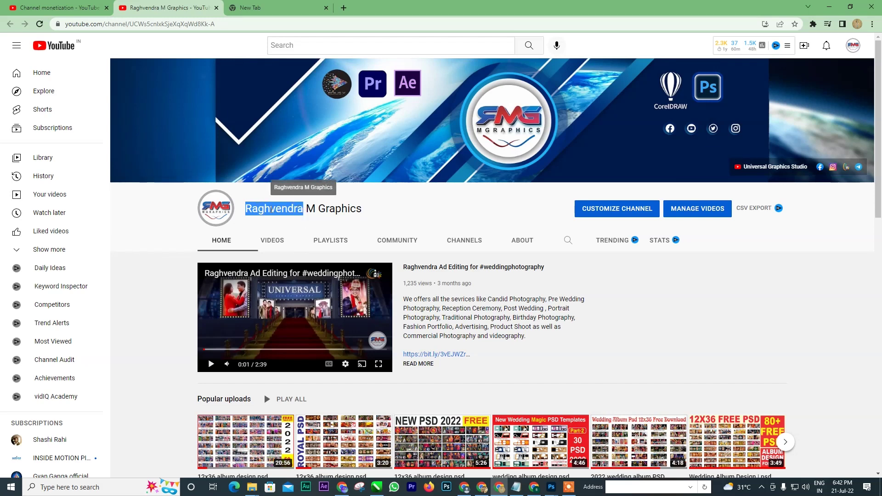
{"action": "mouse_move", "coordinate": [746, 68]}
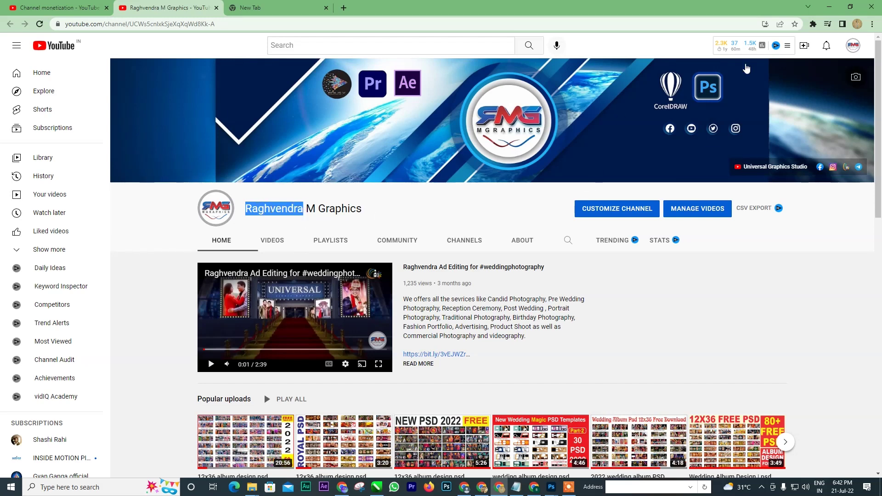
{"action": "left_click", "coordinate": [829, 6]}
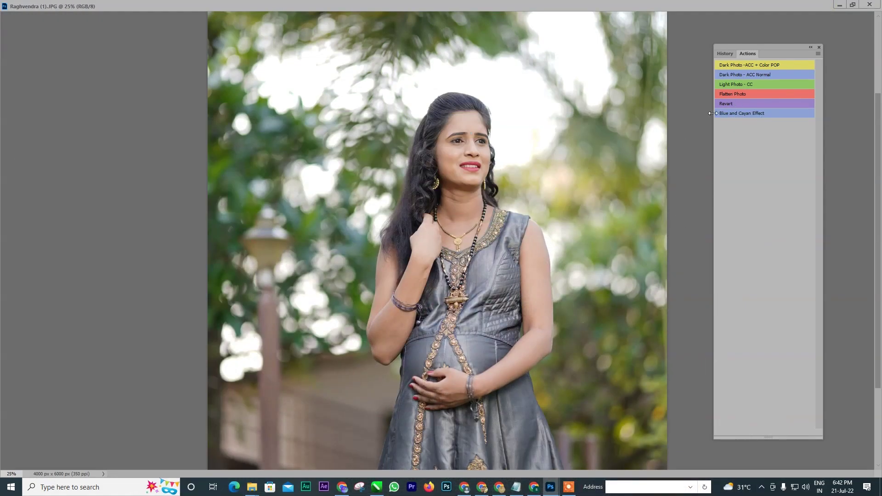
- Apply Light Photo - CC, dismiss the scratch-disk error, and compare before and after
{"action": "left_click", "coordinate": [743, 83]}
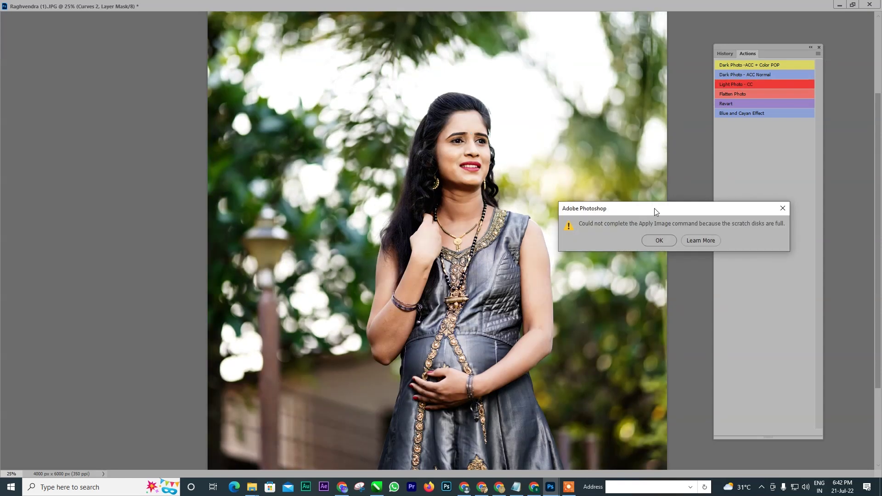
{"action": "left_click_drag", "start_coordinate": [654, 208], "coordinate": [673, 246]}
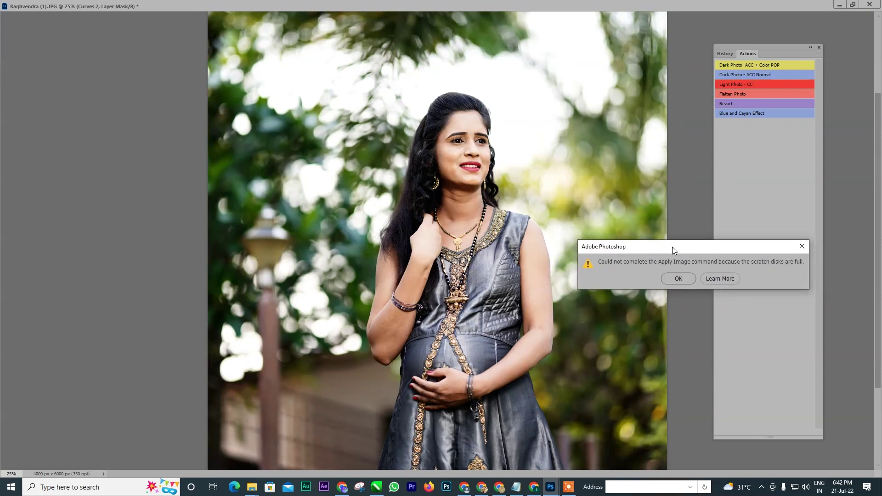
{"action": "left_click", "coordinate": [674, 284]}
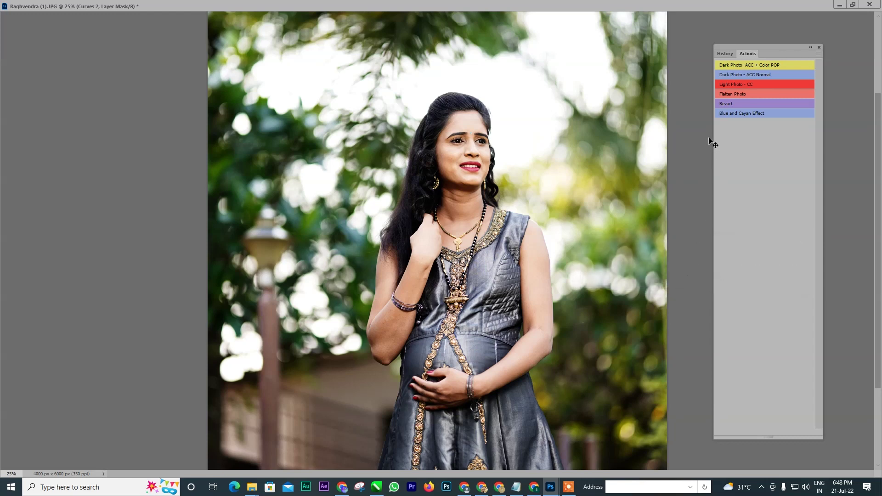
{"action": "key", "text": "ctrl+z"}
{"action": "key", "text": "ctrl+z"}
{"action": "key", "text": "ctrl+z"}
{"action": "key", "text": "ctrl+z"}
{"action": "key", "text": "ctrl+z"}
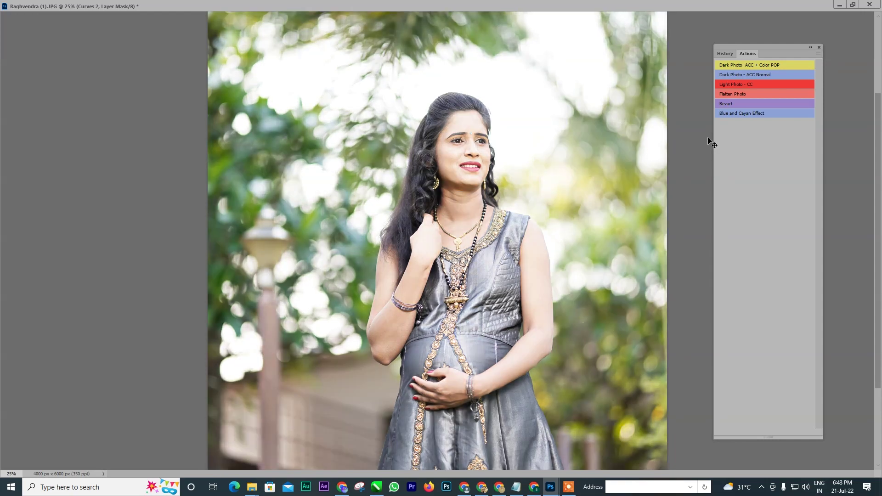
{"action": "key", "text": "ctrl+z"}
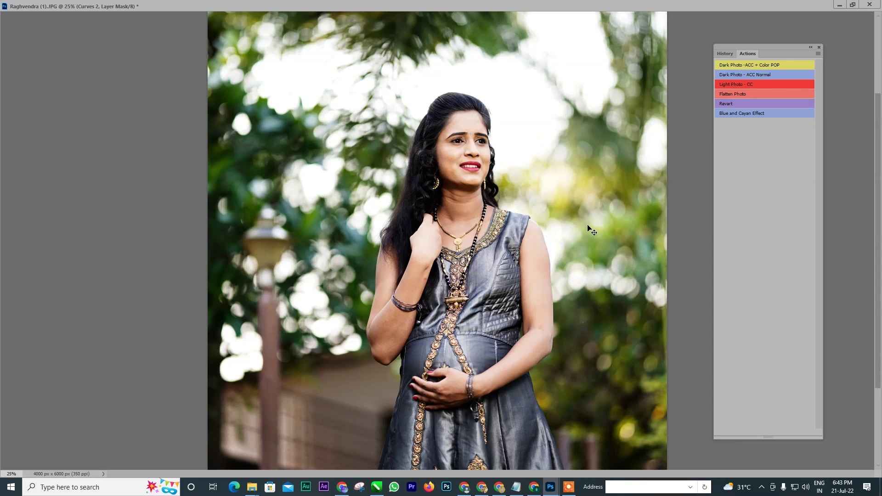
- Apply Blue and Cayan Effect, revert, reapply it for a teal bokeh background, then zoom in
{"action": "left_click", "coordinate": [739, 114]}
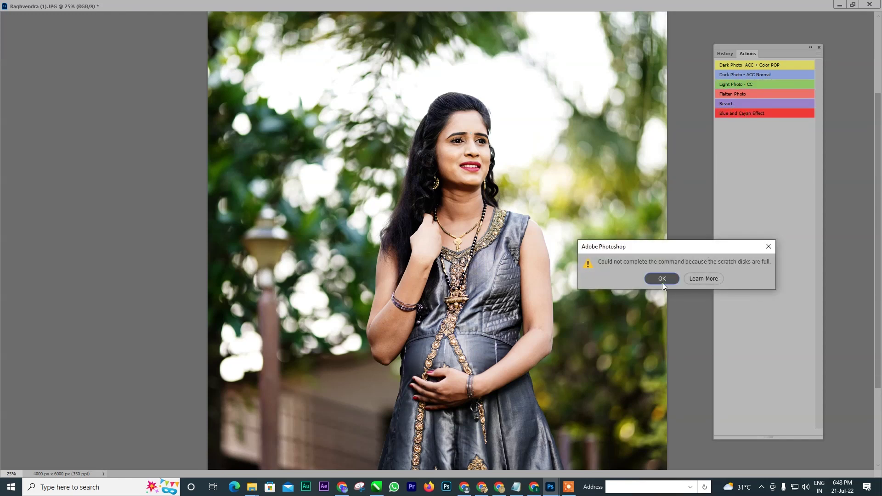
{"action": "left_click", "coordinate": [663, 281]}
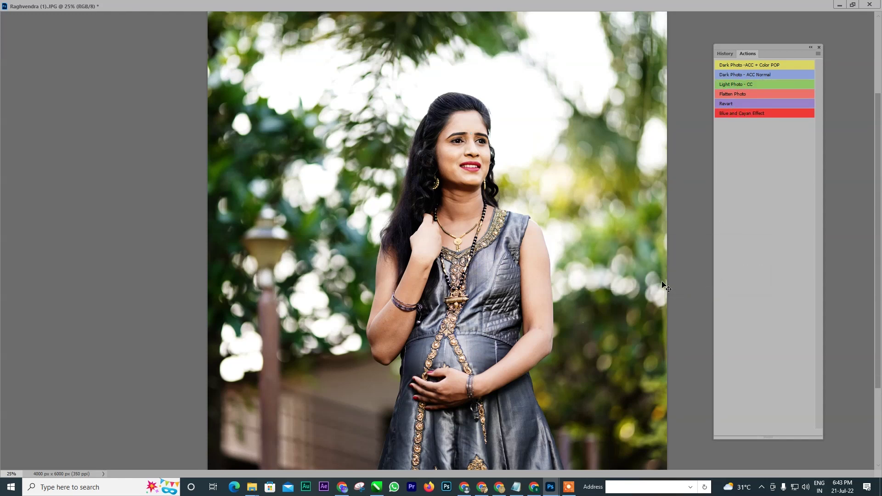
{"action": "left_click", "coordinate": [726, 94]}
{"action": "left_click", "coordinate": [734, 113]}
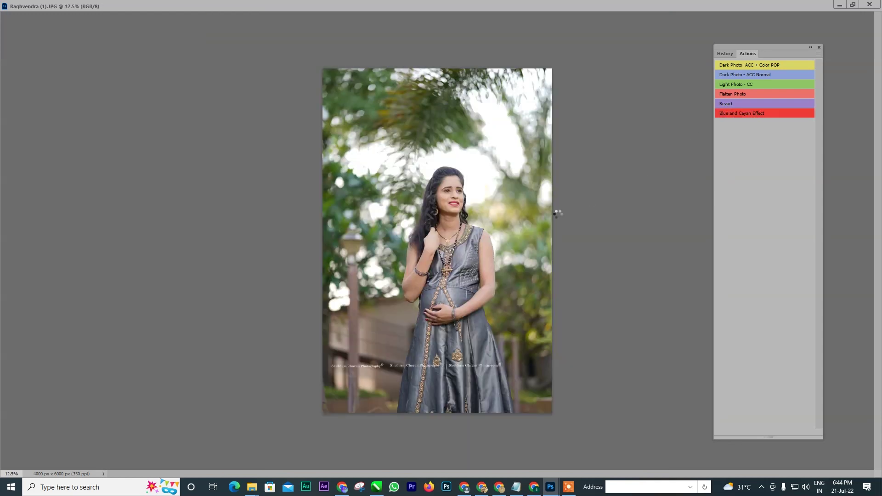
{"action": "left_click", "coordinate": [666, 280]}
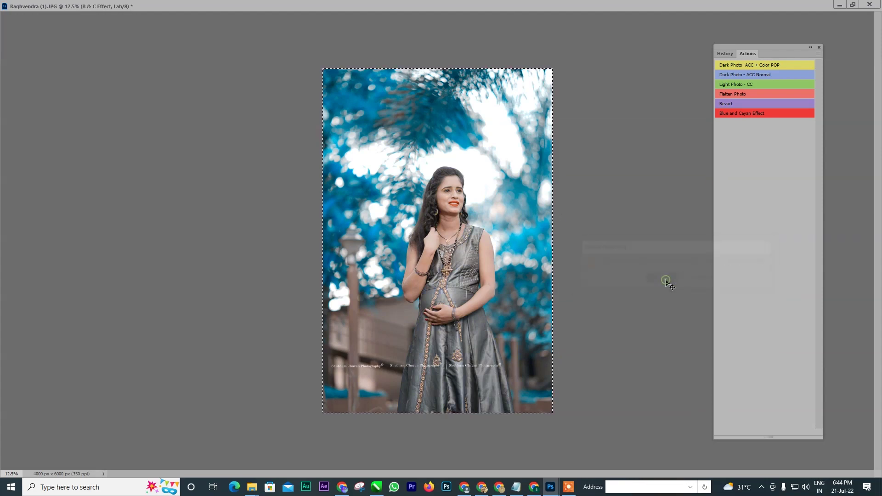
{"action": "mouse_move", "coordinate": [382, 107]}
{"action": "left_mouse_down"}
{"action": "mouse_move", "coordinate": [454, 187]}
{"action": "mouse_move", "coordinate": [400, 138]}
{"action": "left_mouse_up"}
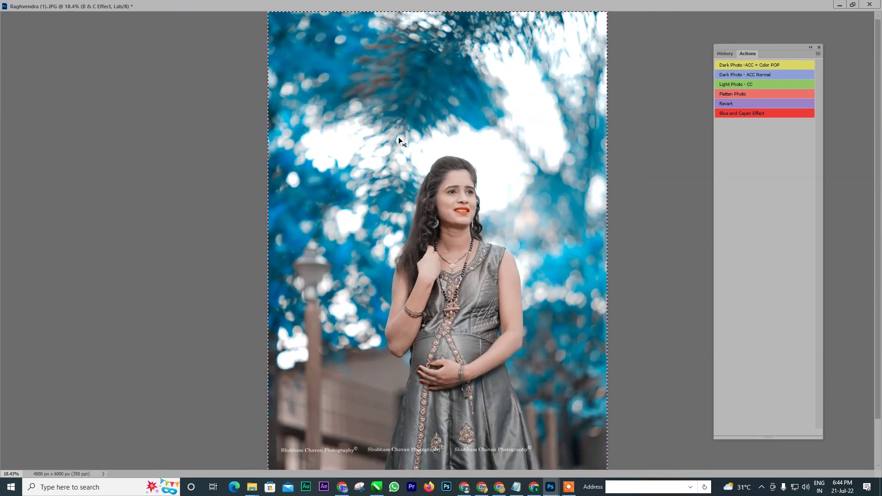